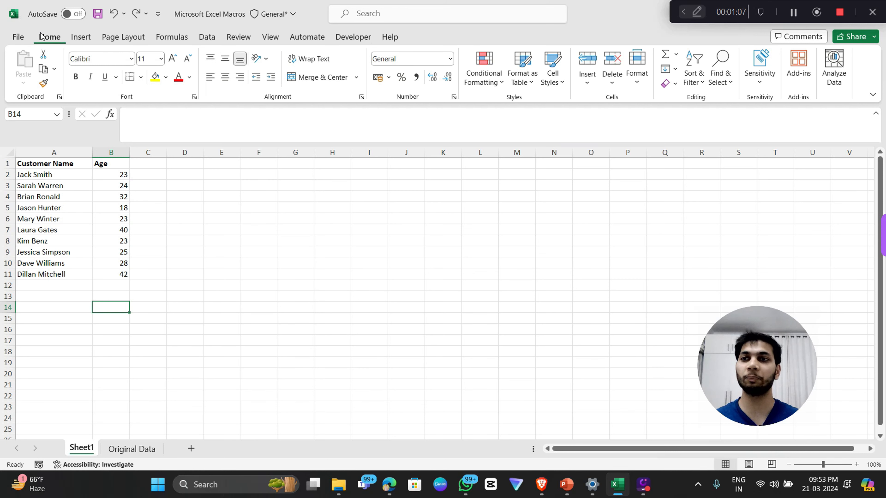
Check in the ribbon customization options that the Developer tab is enabled, and accept the settings
right_click(326, 97)
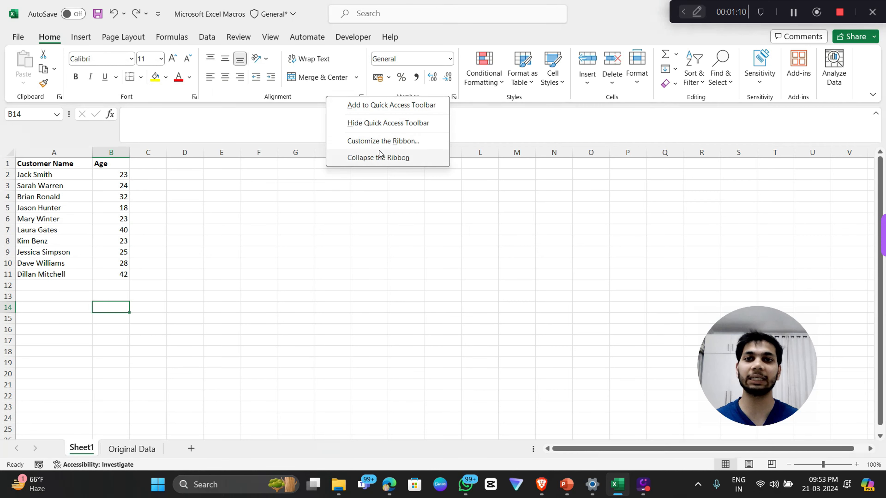
click(402, 147)
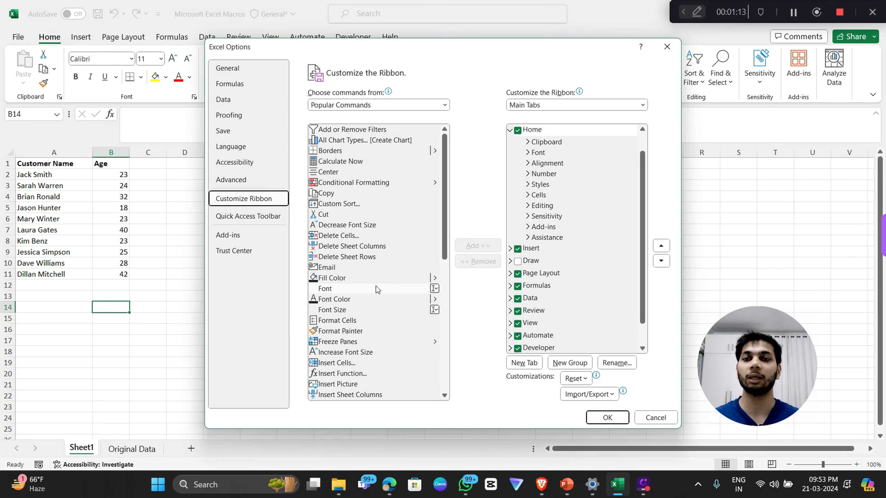
scroll(326, 246, down, 5)
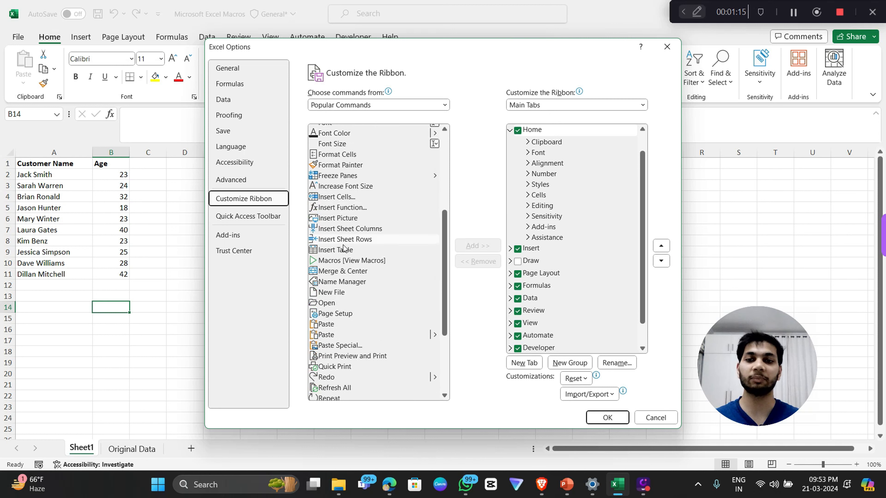
scroll(543, 286, down, 1)
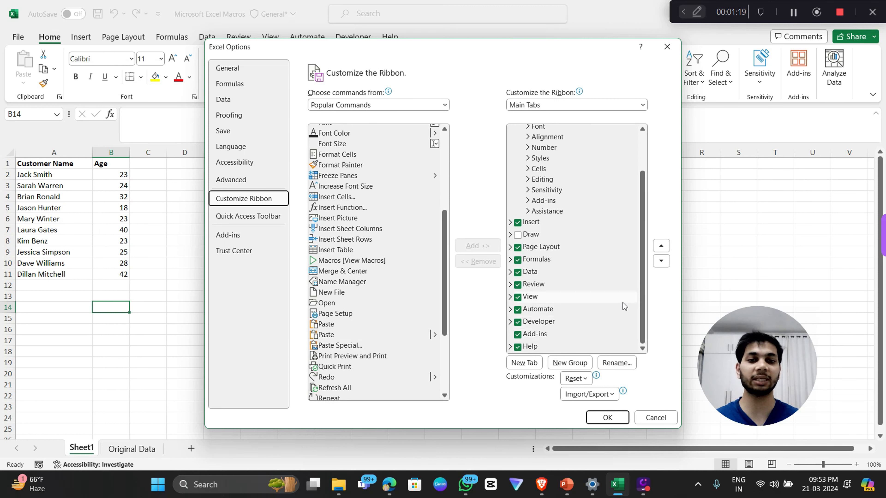
click(616, 416)
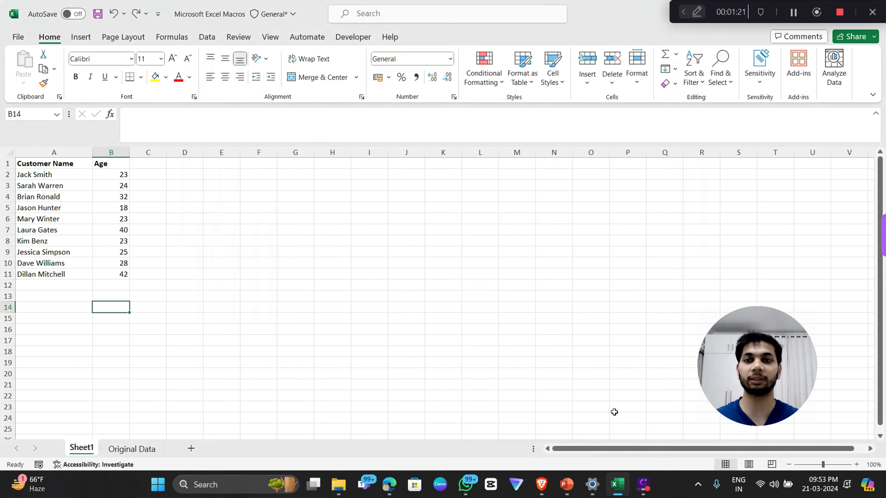
Start recording a macro named Format_Customer_Name with the shortcut Ctrl+x, stored in This Workbook
click(359, 37)
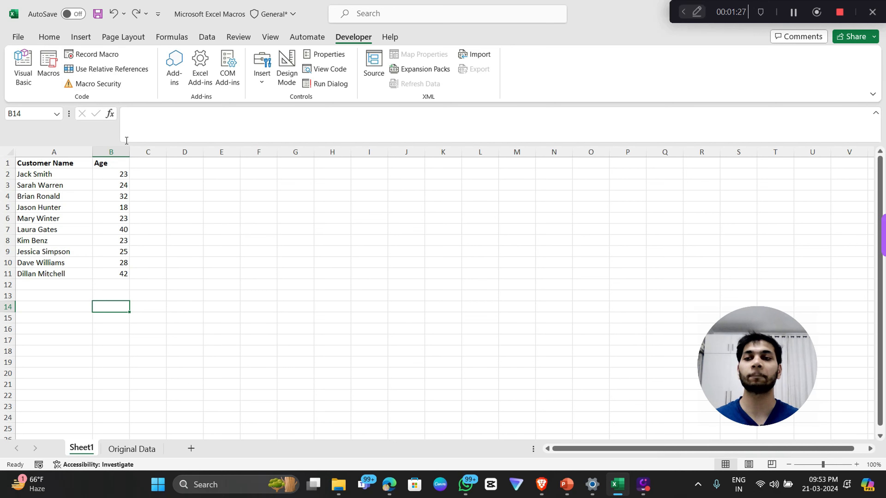
click(83, 54)
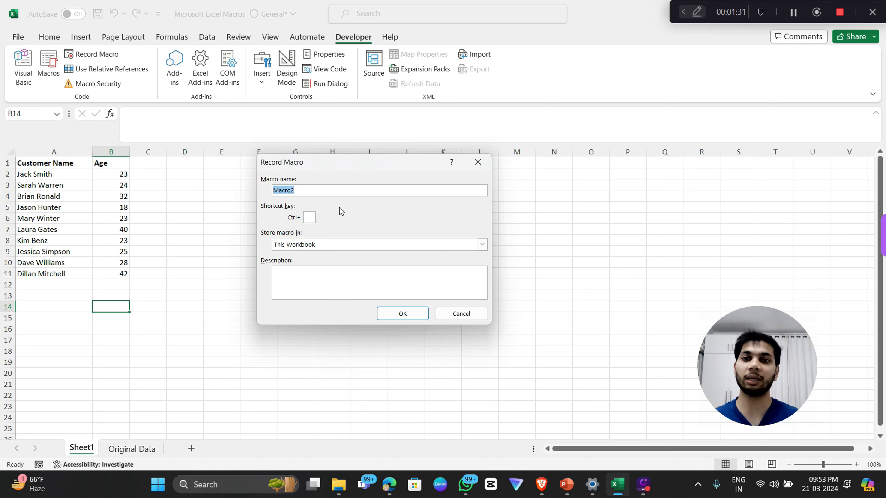
key(BackSpace)
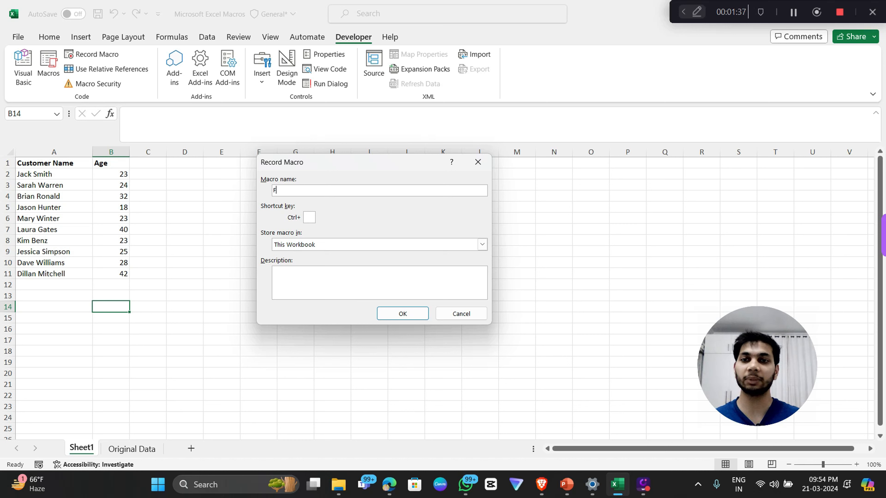
text(Fo)
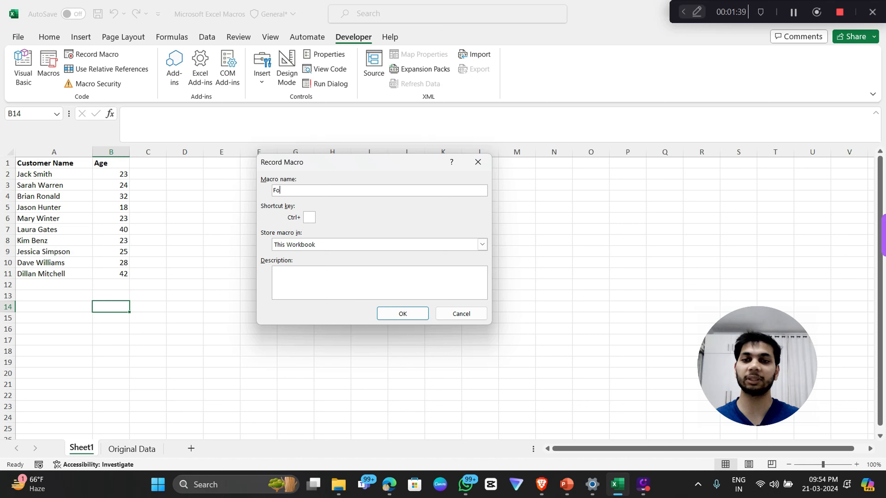
text(rmat_Customer_Name)
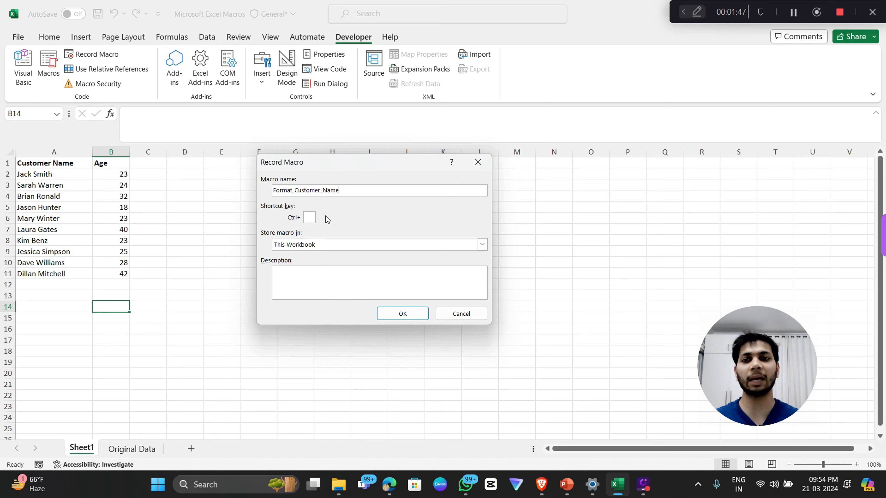
click(311, 217)
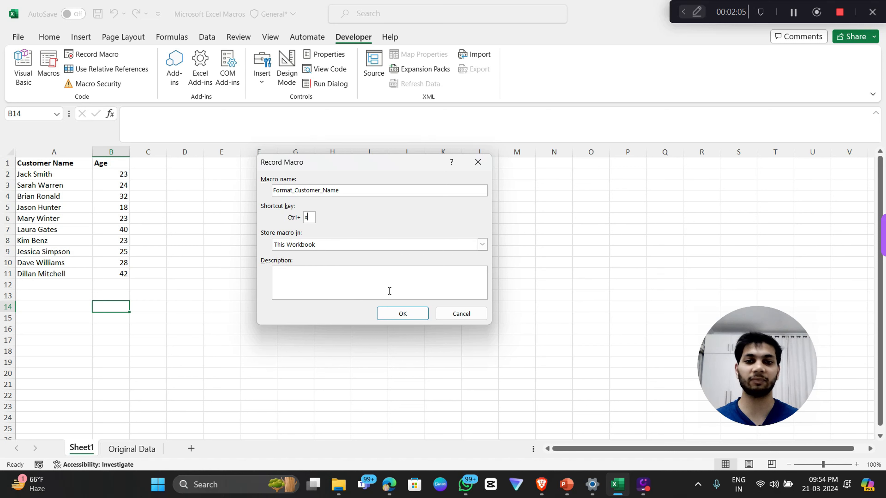
click(402, 314)
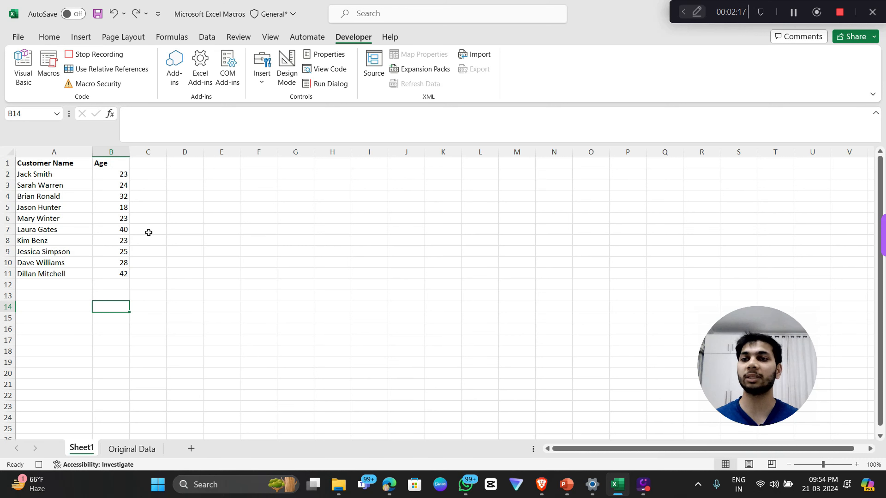
Insert a column before Age and enter the headers First Name in A1 and Last Name in B1
right_click(110, 150)
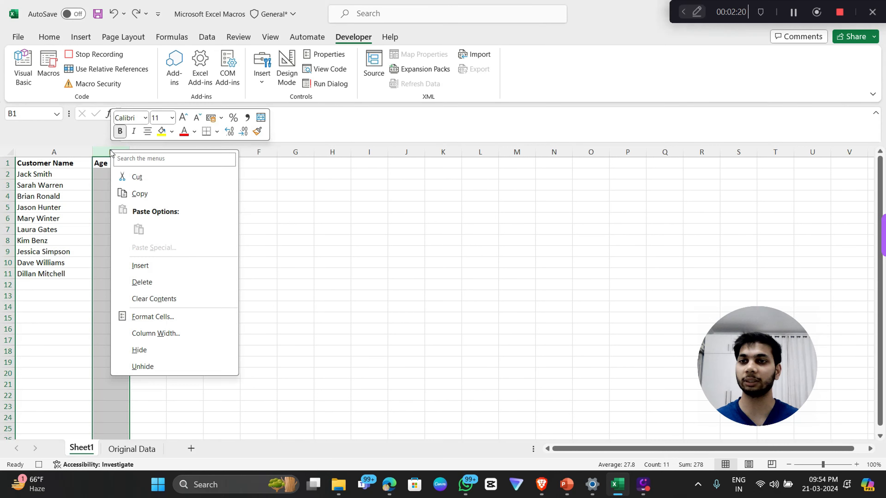
click(159, 269)
click(64, 167)
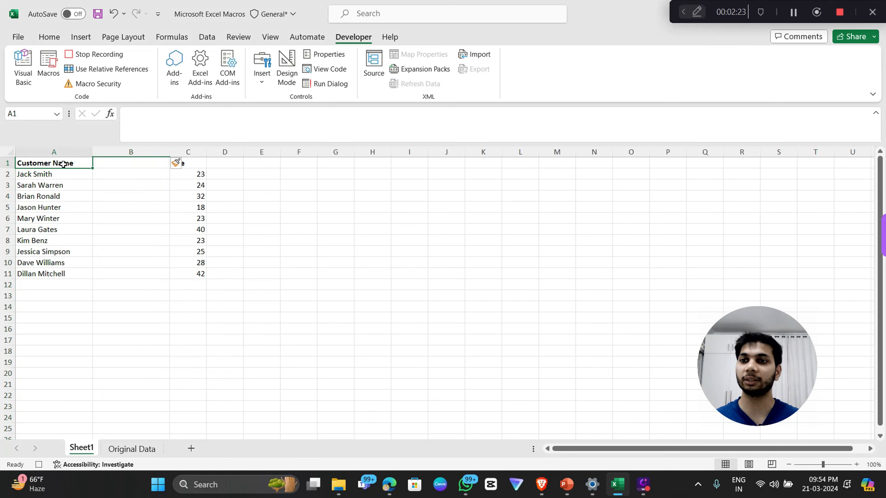
key(F2)
text(F)
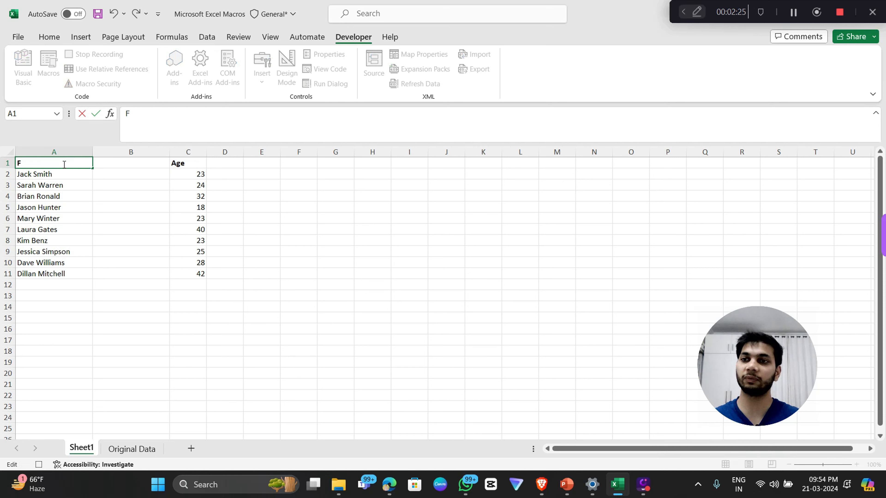
text(irst Name)
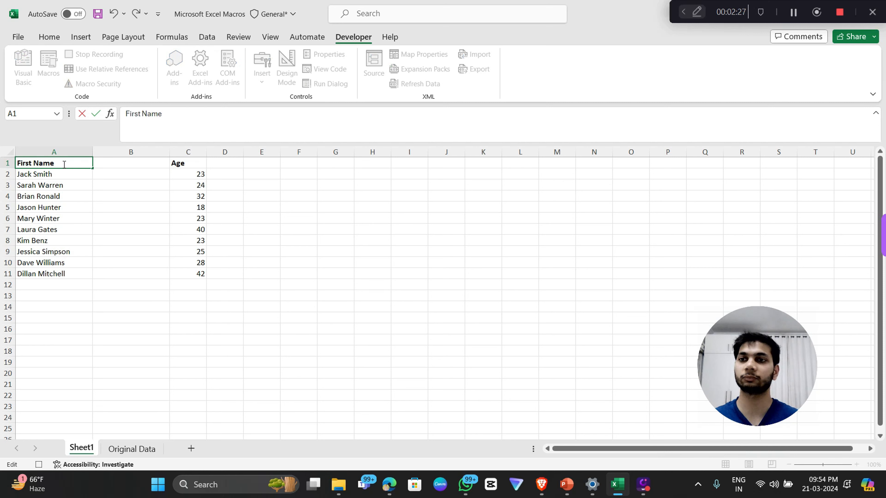
click(116, 164)
text(La)
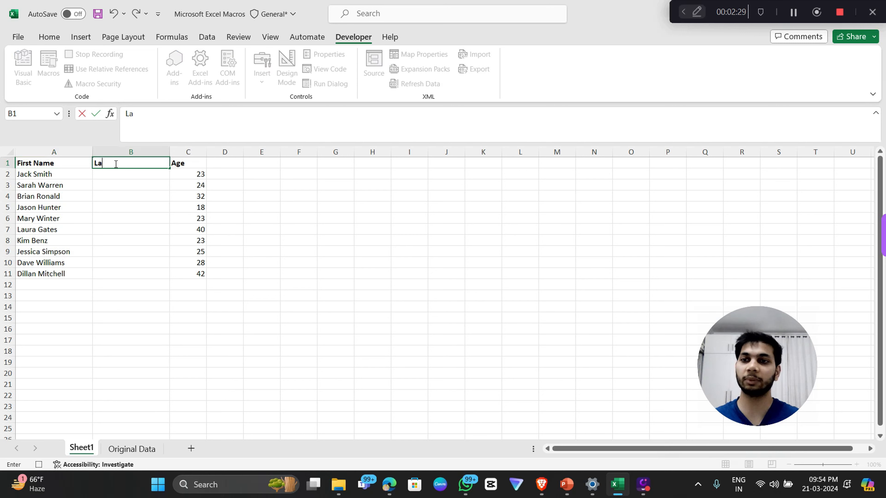
text(st Name)
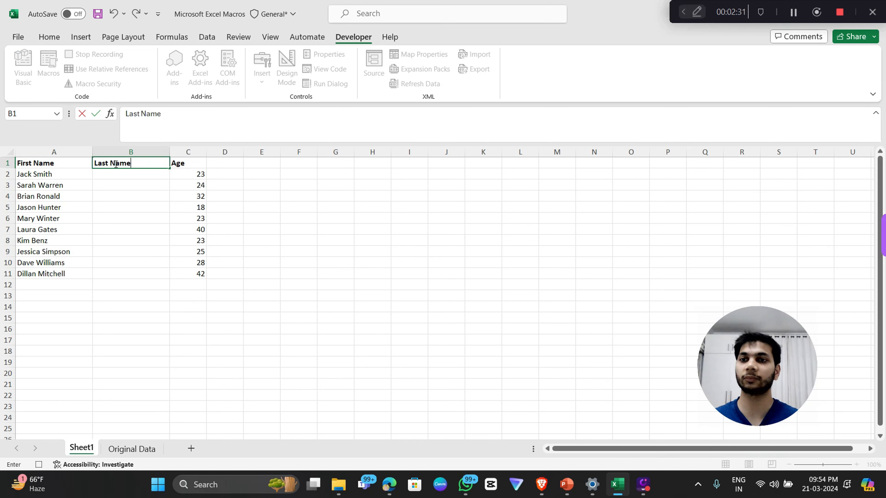
click(124, 186)
Split the full names in A2:A11 into columns A and B using Text to Columns, delimited by Space only
drag(69, 174, 68, 273)
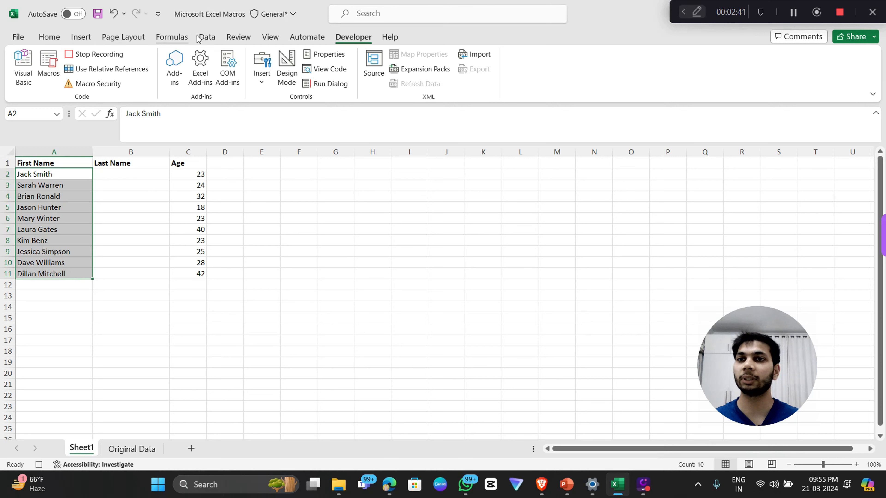
click(208, 37)
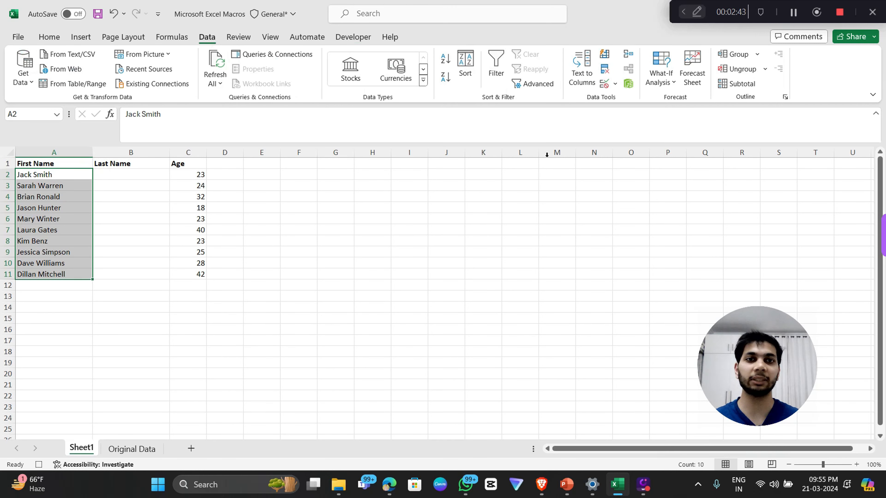
click(578, 76)
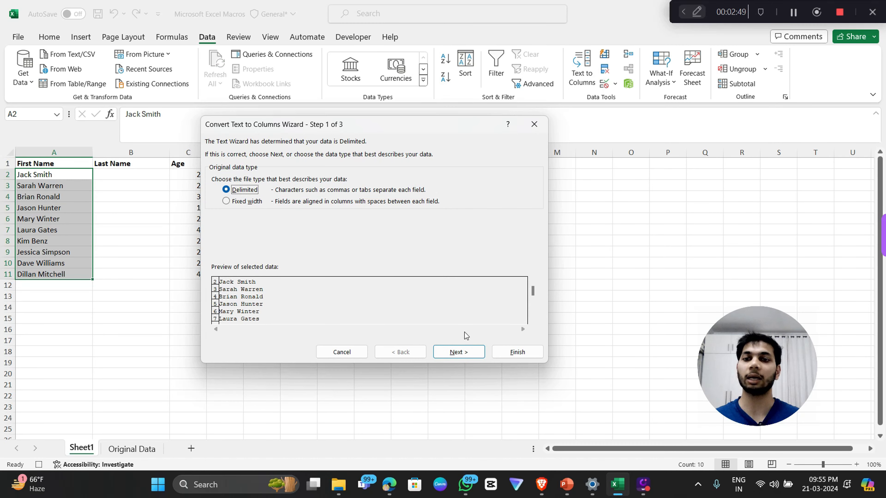
click(457, 352)
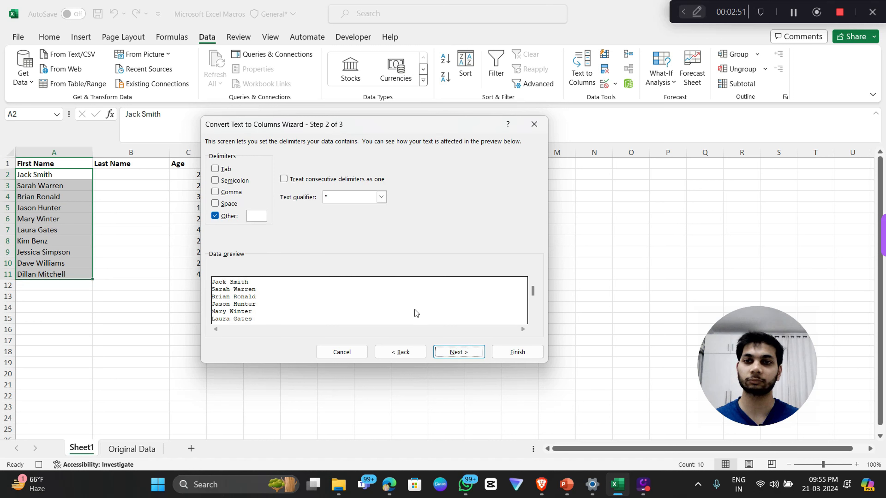
click(216, 203)
click(215, 216)
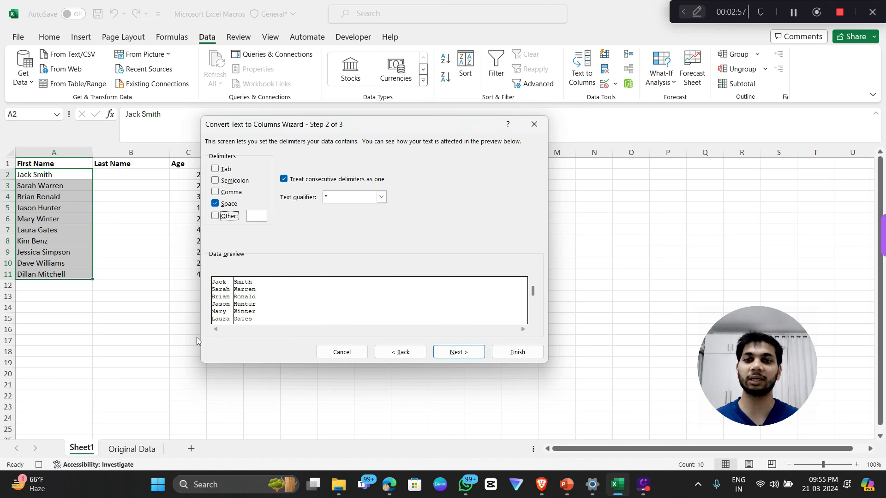
click(459, 358)
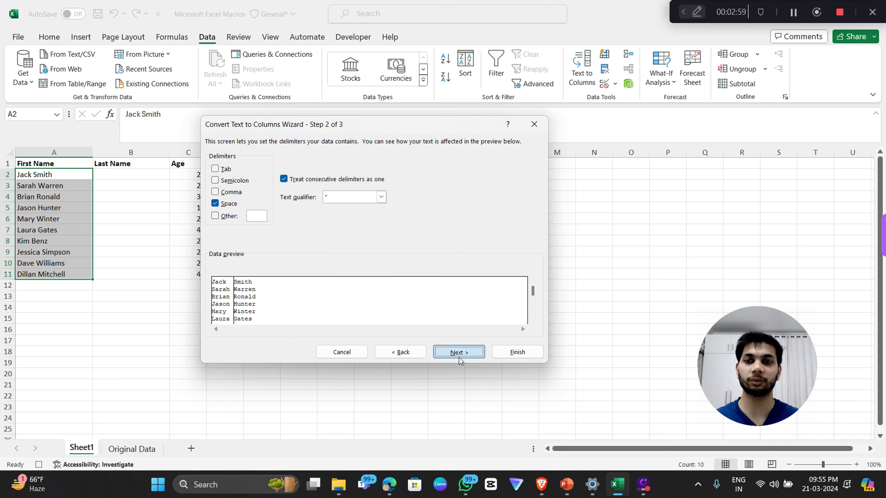
click(504, 353)
click(115, 252)
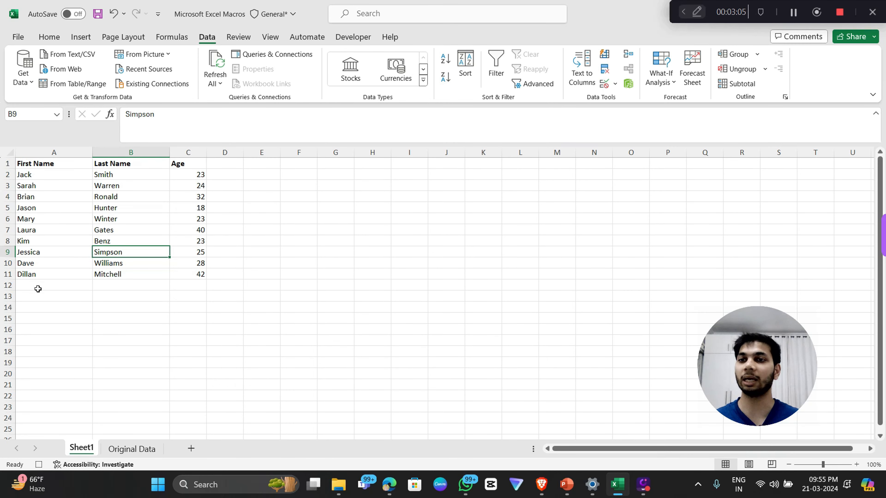
click(237, 297)
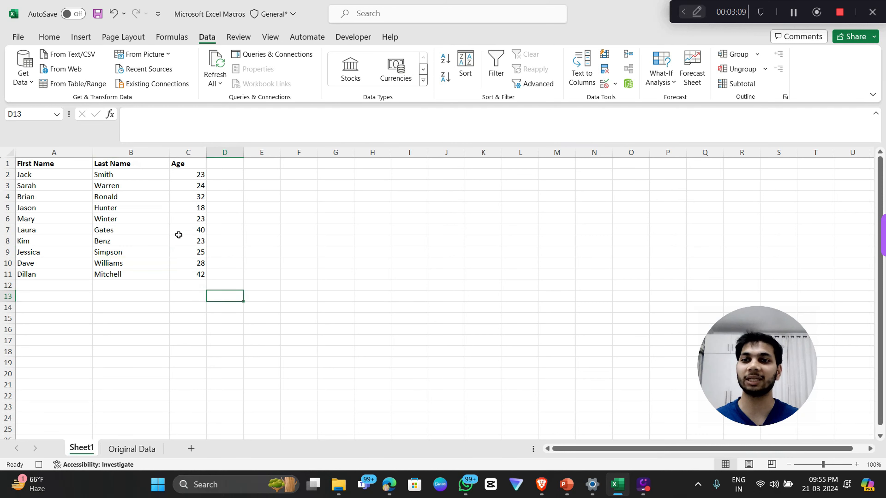
Add a Greater Than 18 conditional formatting rule to the ages in C2:C11 with Light Red Fill with Dark Red Text
drag(195, 174, 198, 275)
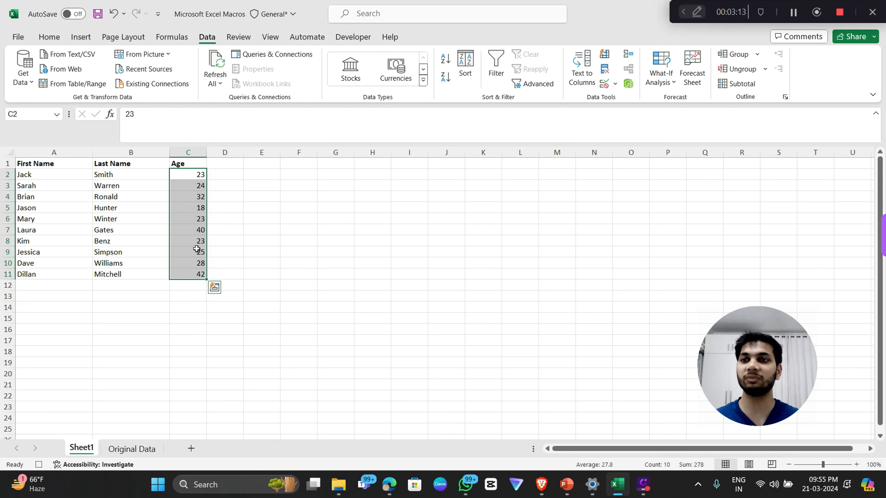
click(49, 37)
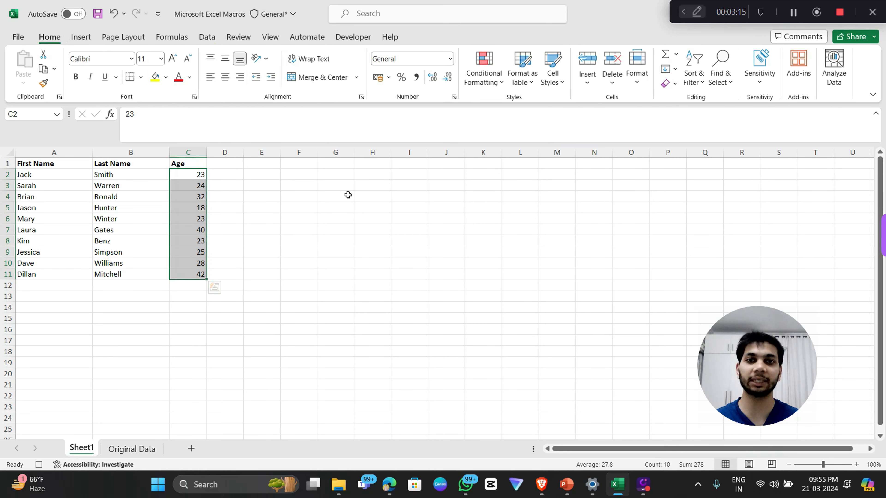
click(492, 88)
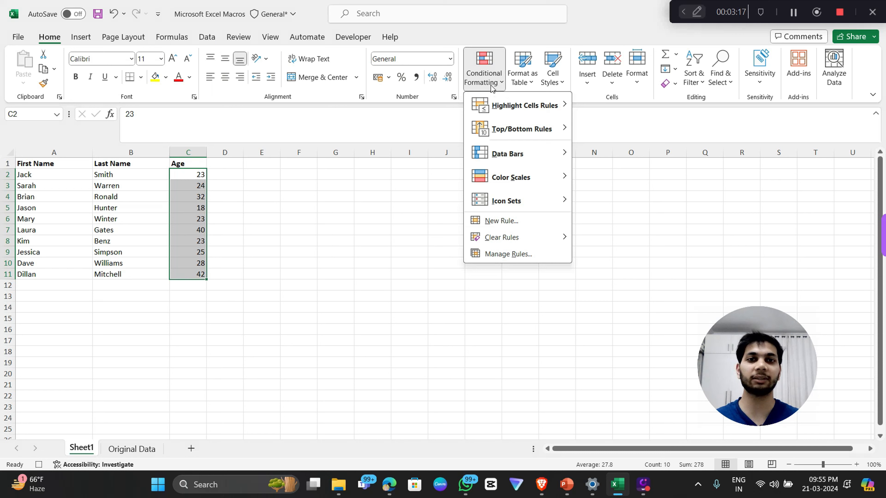
mouse_move(526, 114)
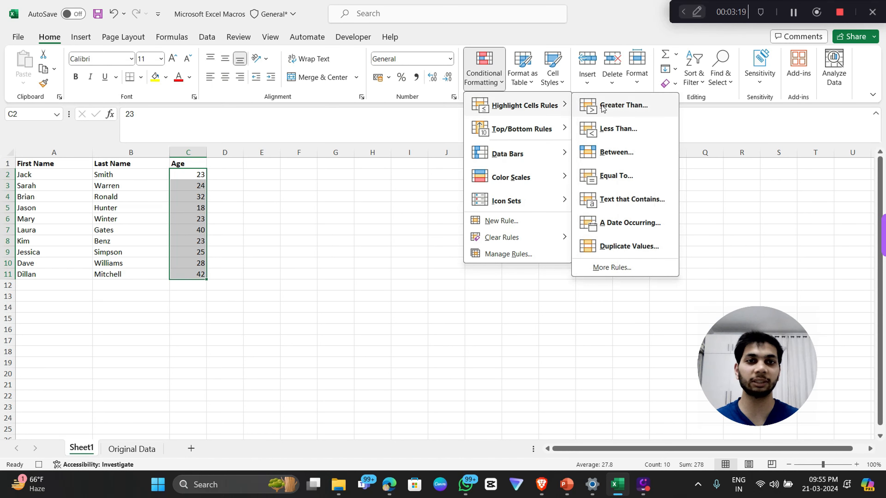
click(608, 111)
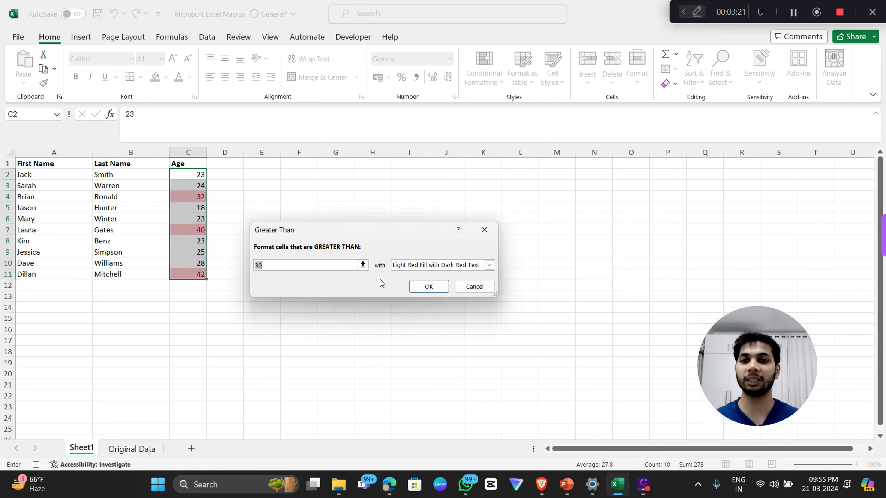
key(BackSpace)
text(18)
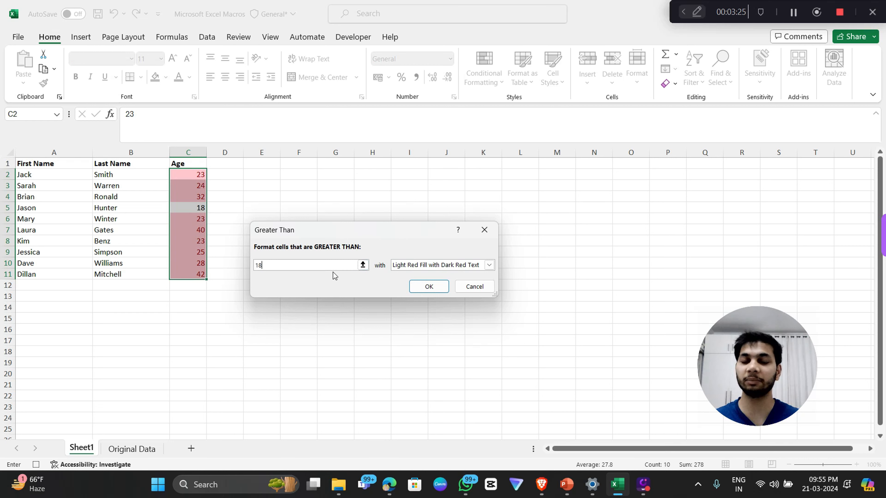
click(420, 287)
click(249, 275)
drag(180, 317, 201, 175)
click(408, 251)
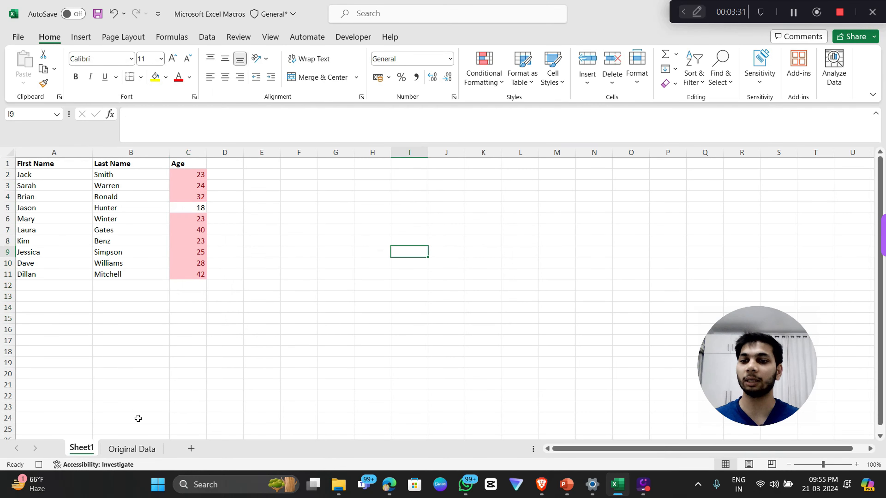
Review the unformatted customer names and ages on the Original Data sheet
click(132, 449)
click(237, 295)
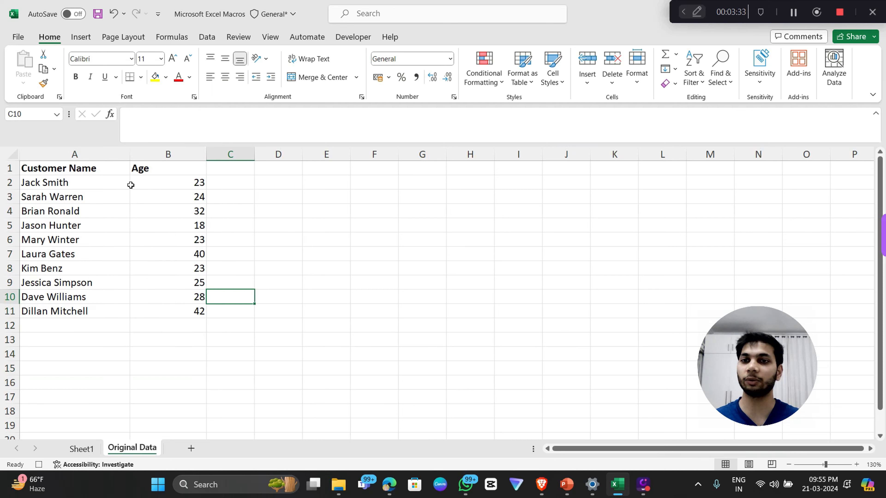
click(389, 227)
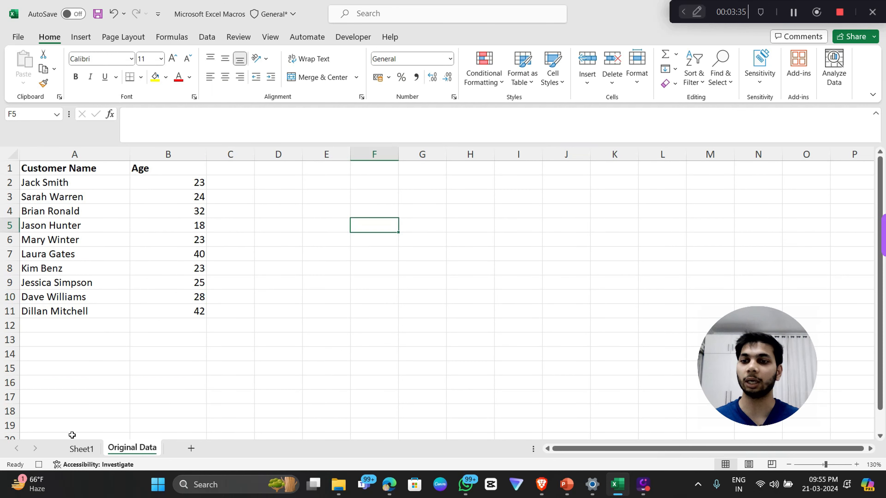
Compare Sheet1 with the Original Data sheet and stop the macro recording on Sheet1
click(81, 450)
click(373, 206)
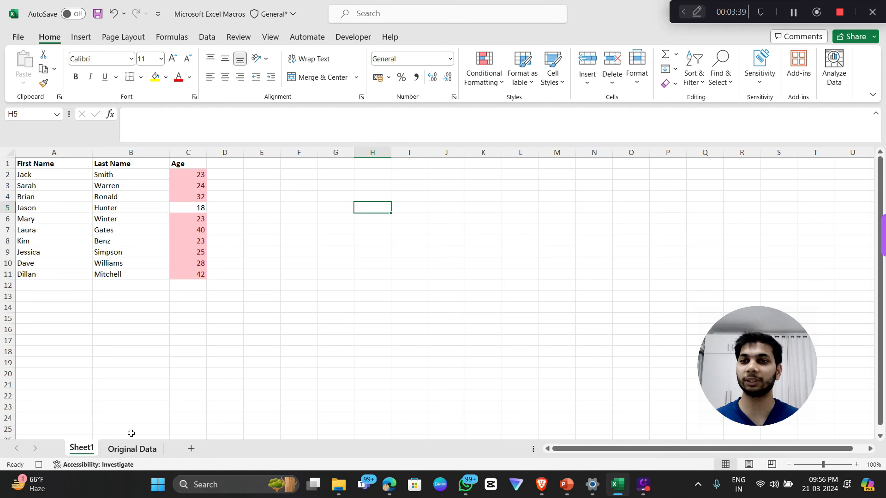
click(133, 450)
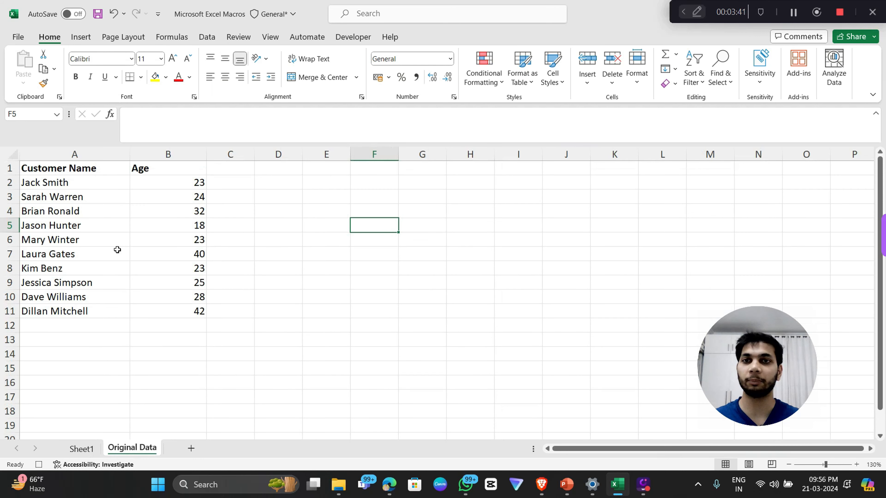
click(97, 450)
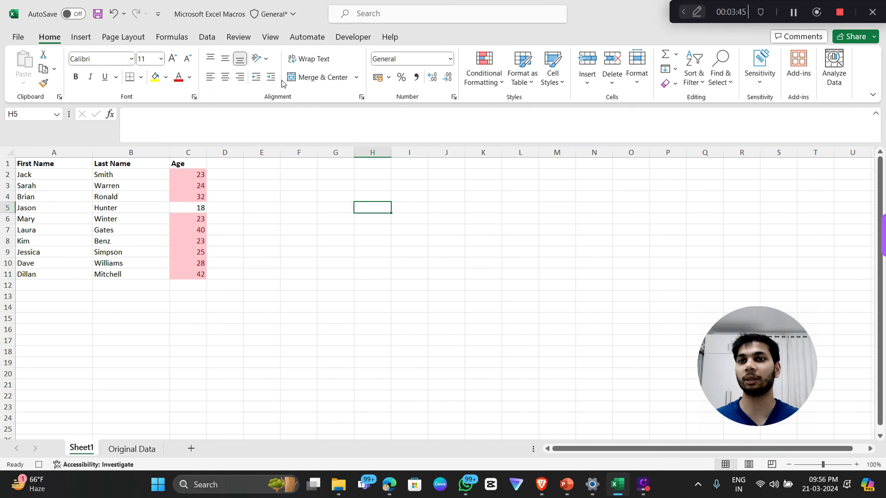
click(368, 37)
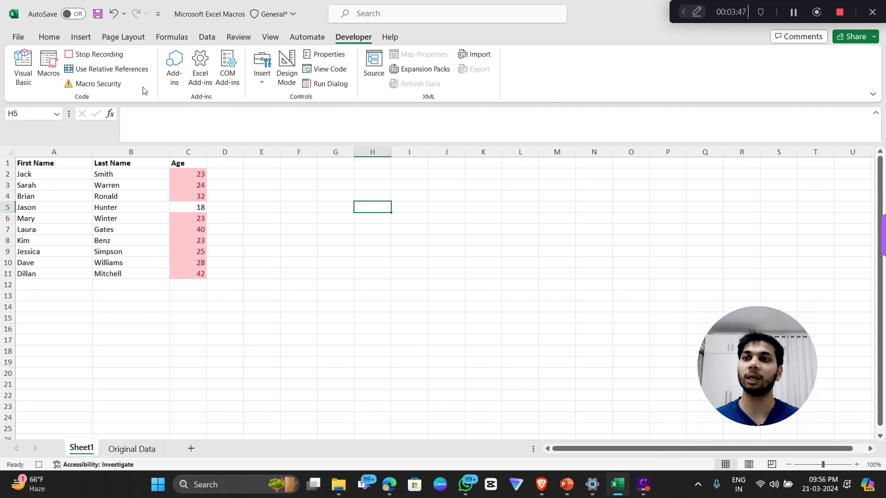
click(120, 56)
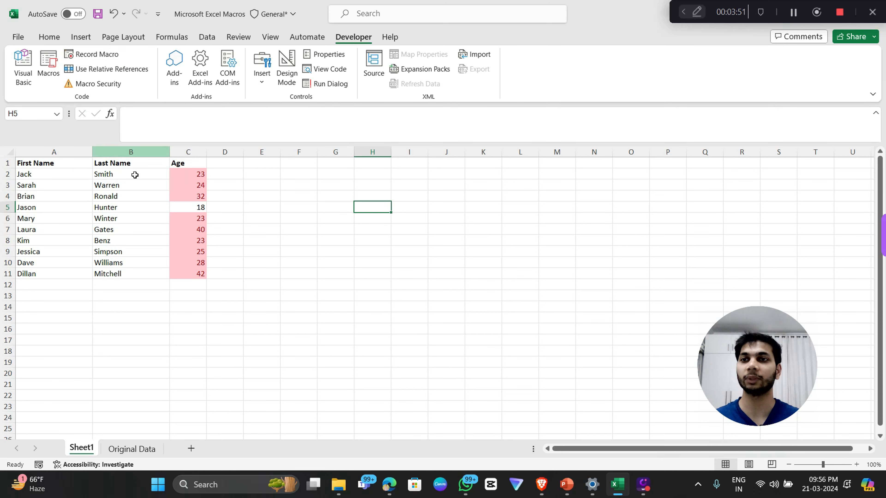
Check the list of available macros for Format_Customer_Name and close it without running anything
click(51, 75)
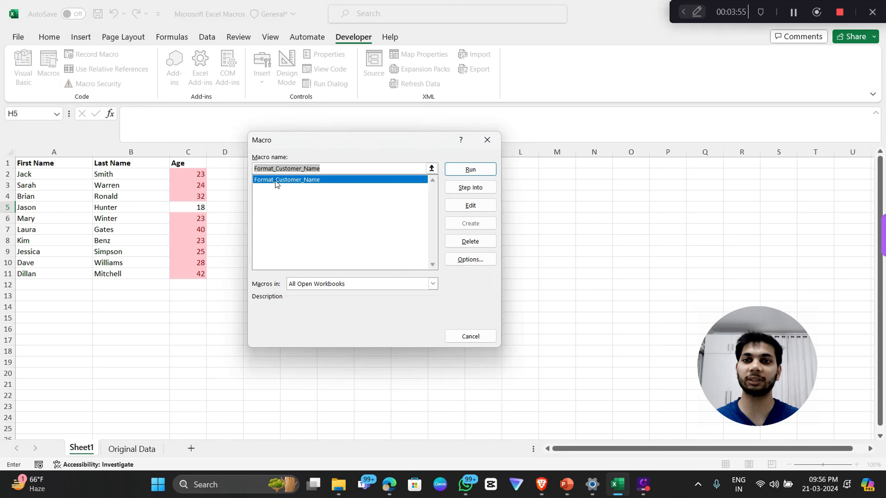
click(486, 140)
click(382, 240)
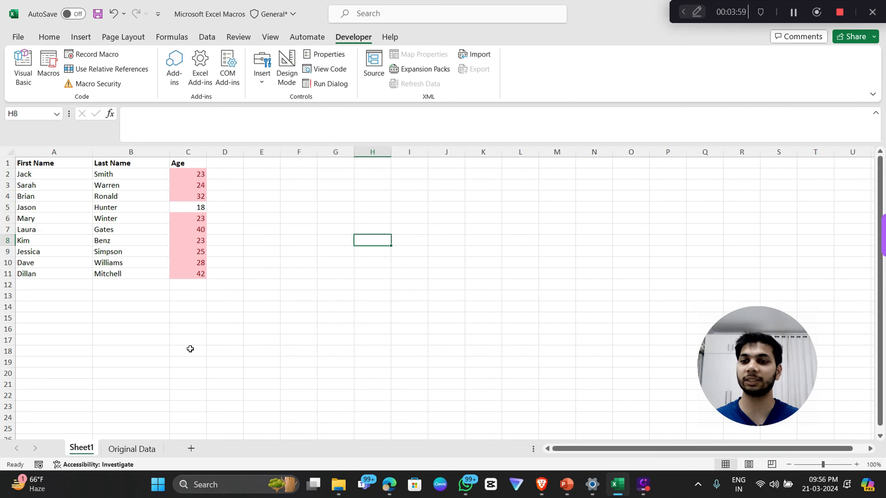
Add a form button around F5:H6 on the Original Data sheet, assigned to the Format_Customer_Name macro, and run it
click(132, 449)
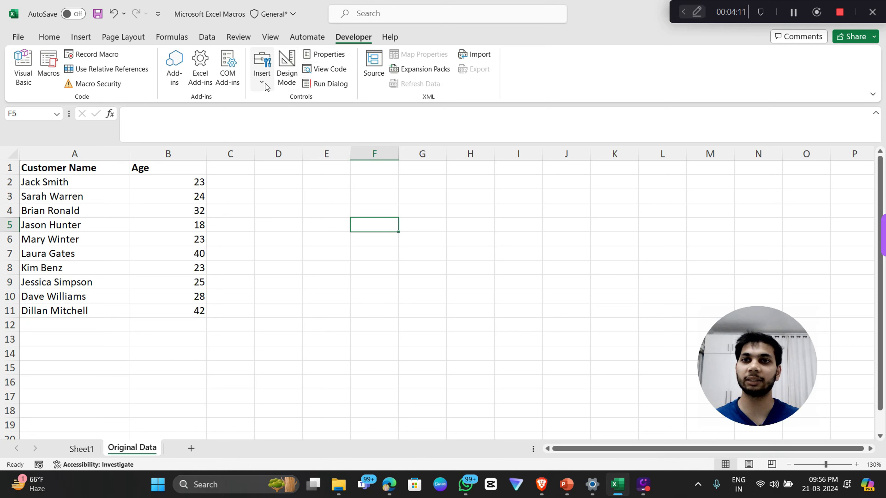
click(262, 75)
click(256, 115)
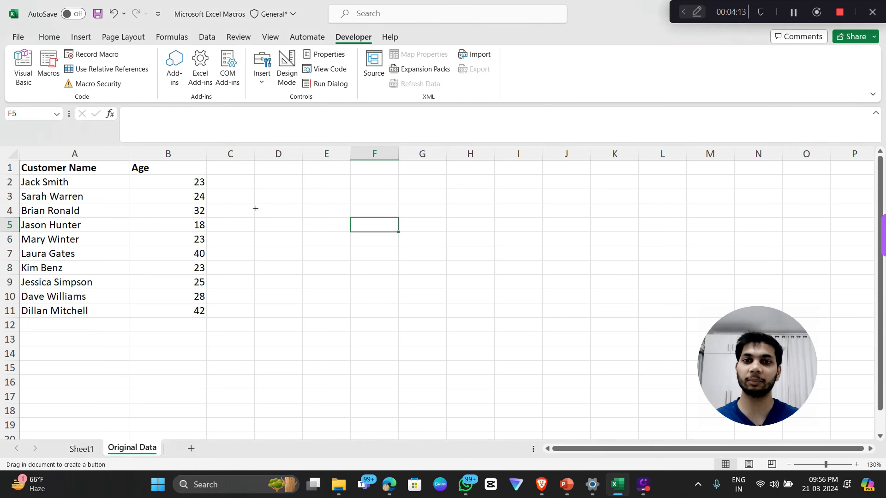
drag(345, 221, 453, 250)
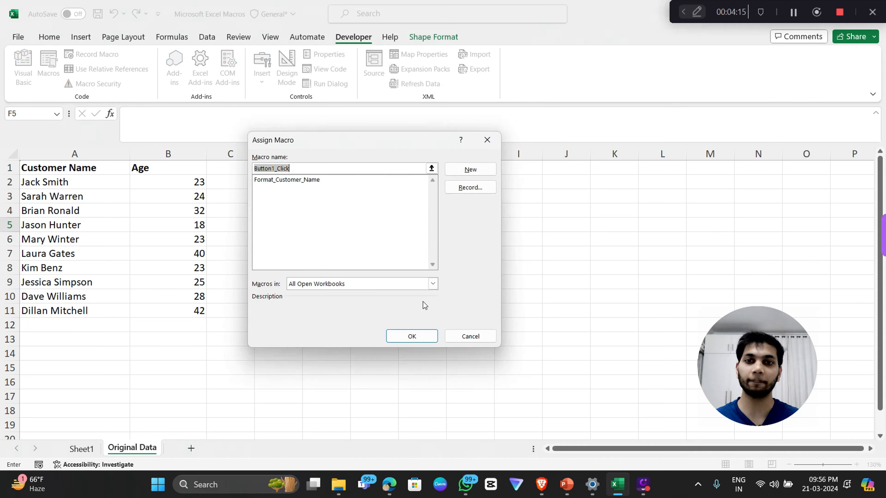
click(311, 181)
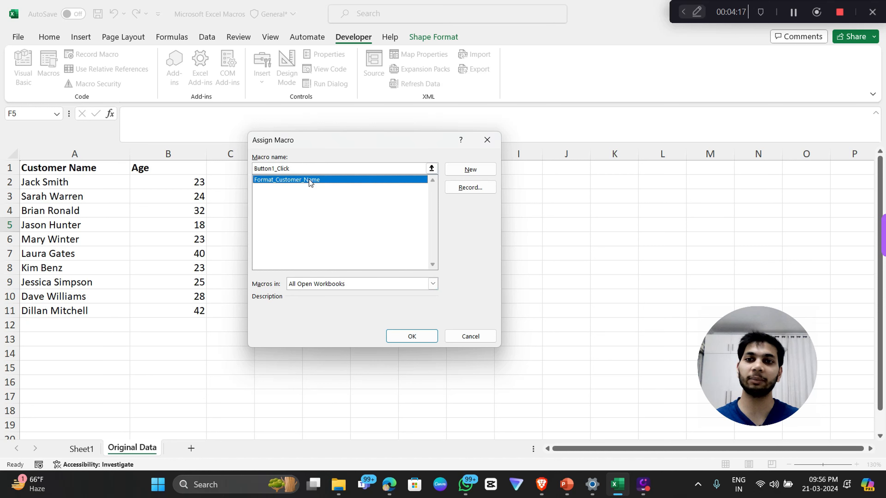
click(402, 338)
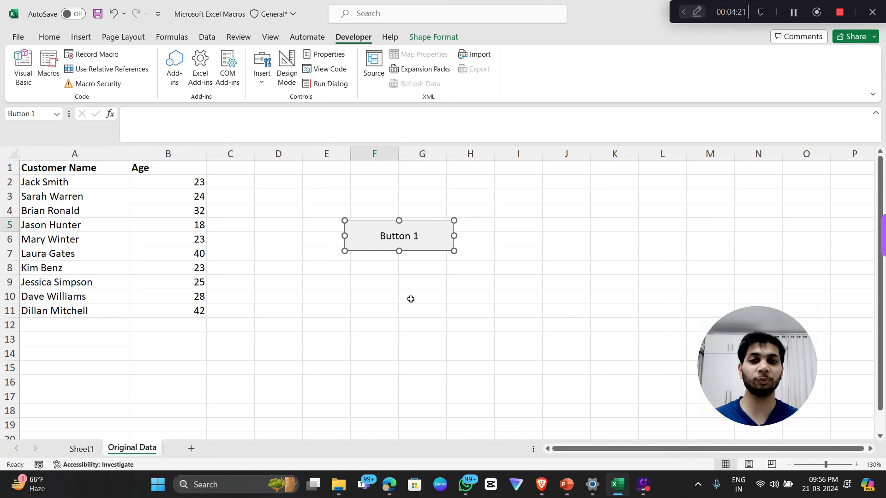
click(401, 284)
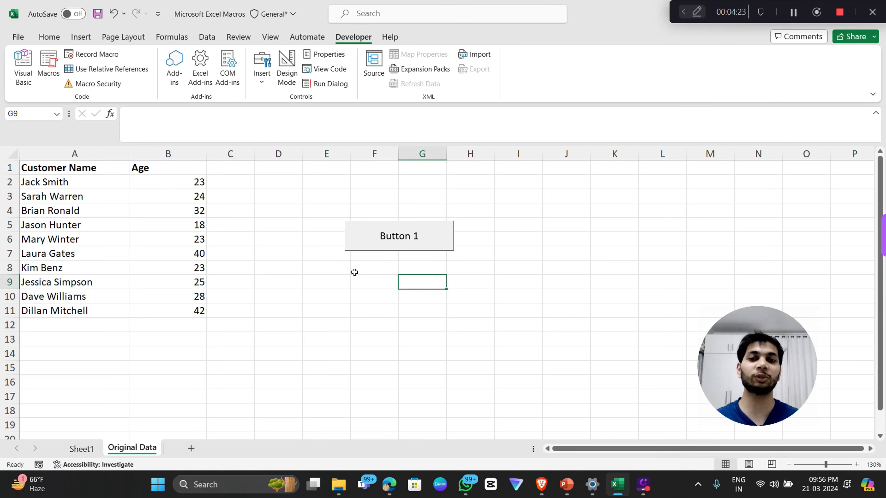
click(397, 236)
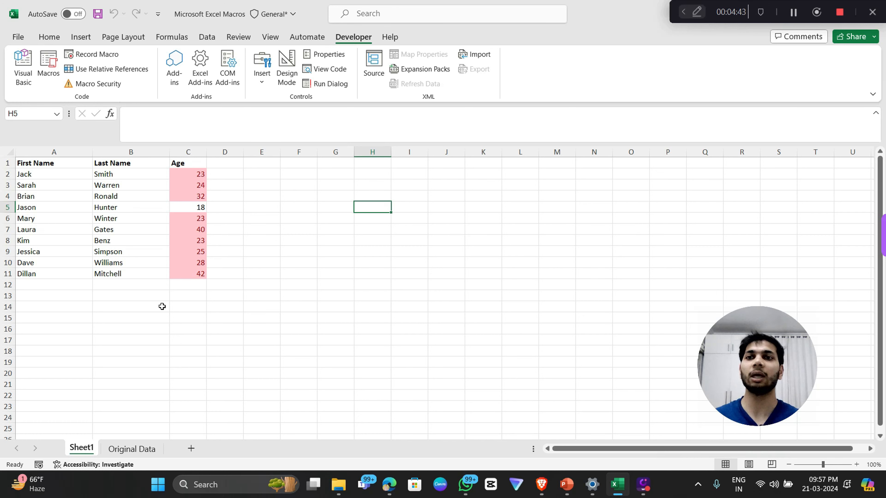
Examine the Save As settings for an Excel Macro-Enabled Workbook in Downloads and return to the sheet without saving
click(20, 38)
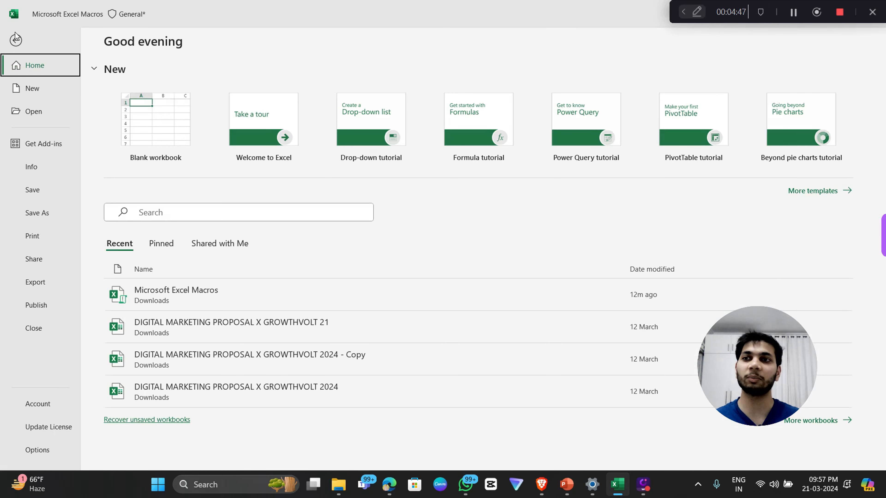
click(16, 39)
click(17, 39)
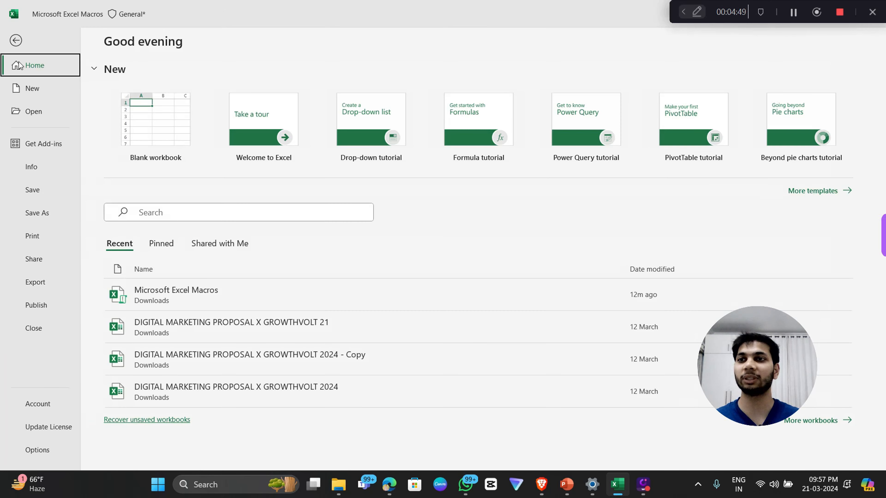
click(47, 210)
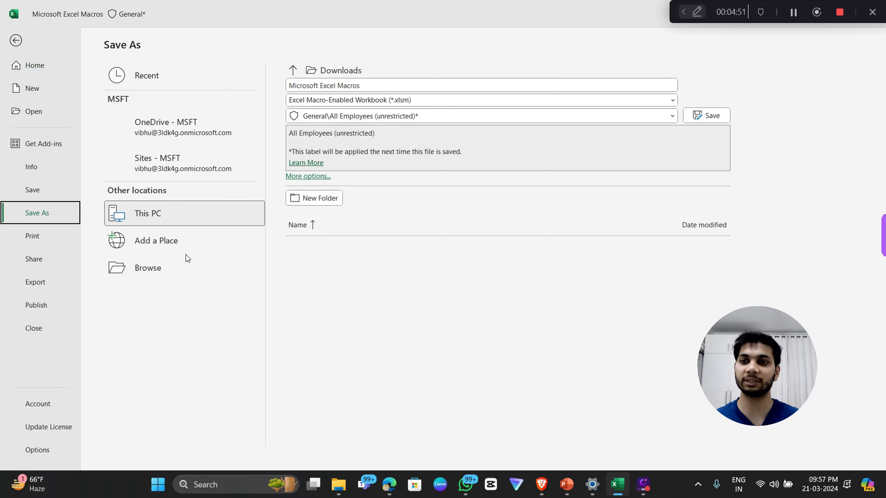
click(189, 269)
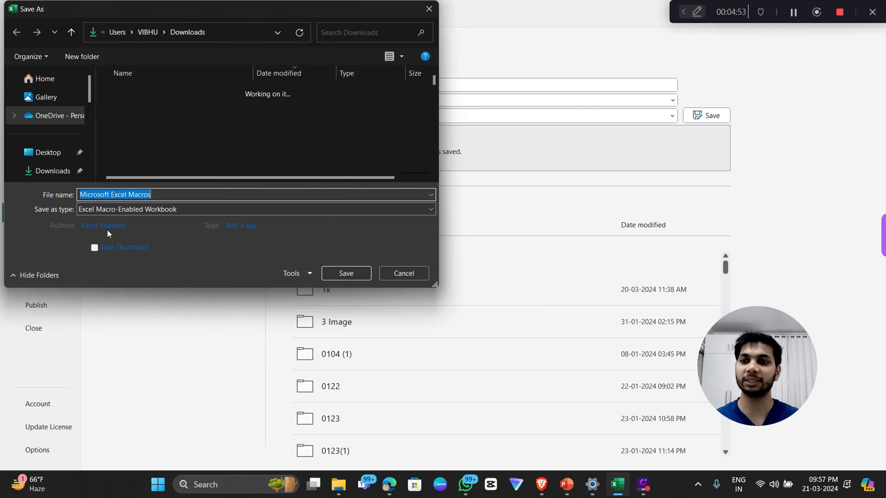
click(52, 170)
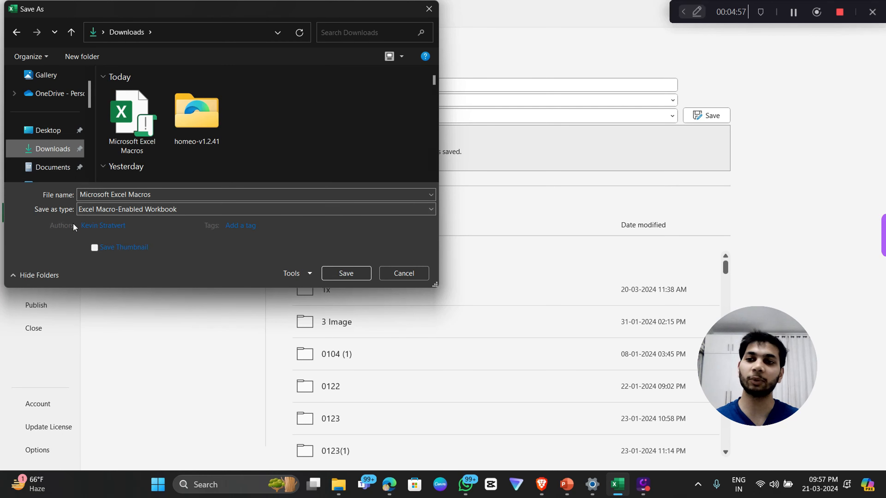
click(93, 226)
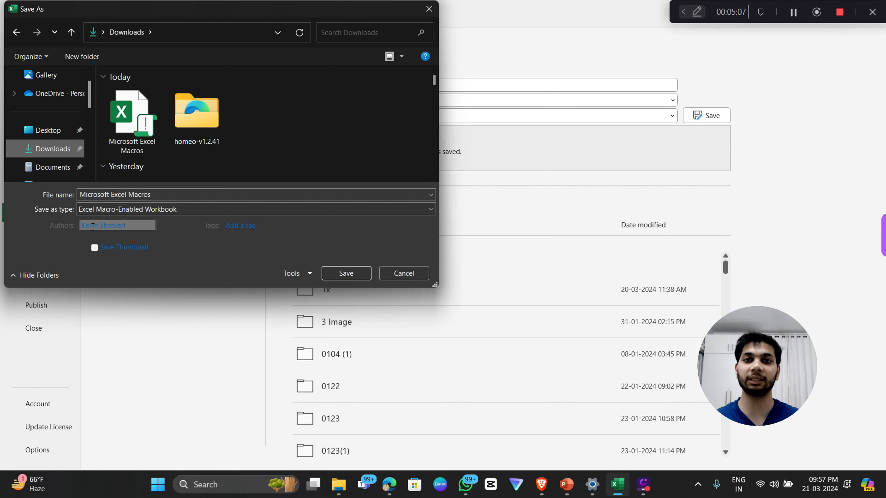
click(429, 9)
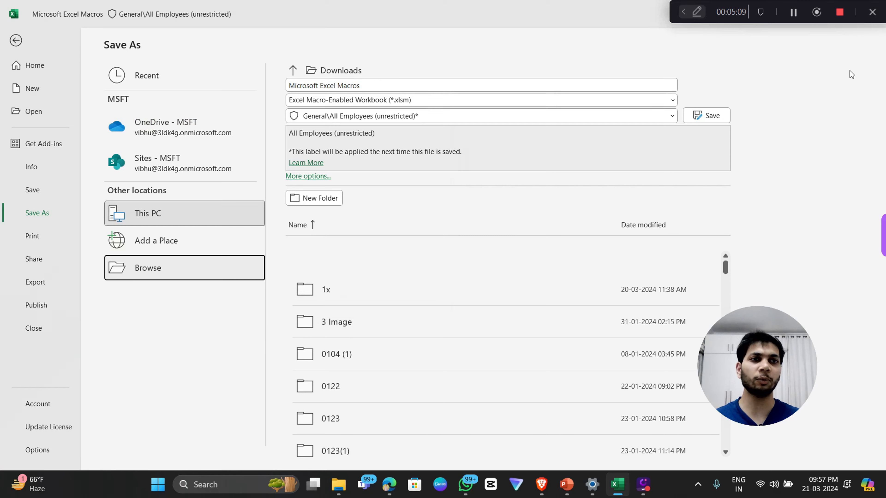
click(16, 40)
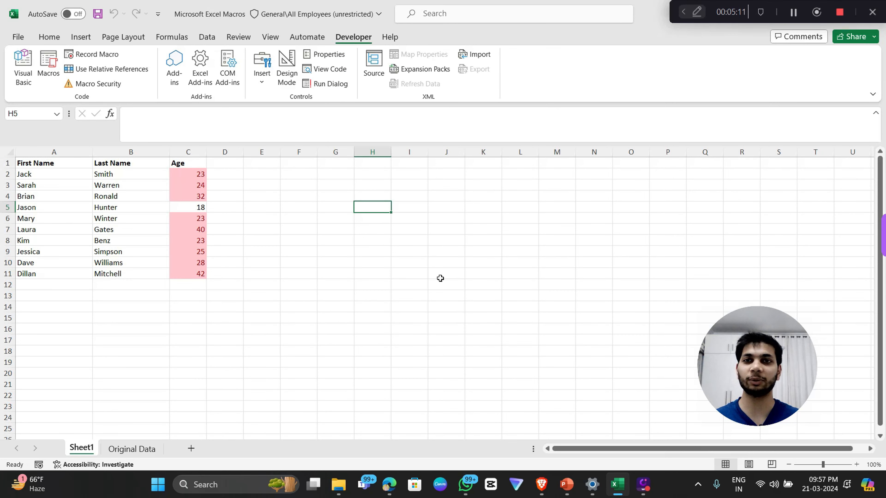